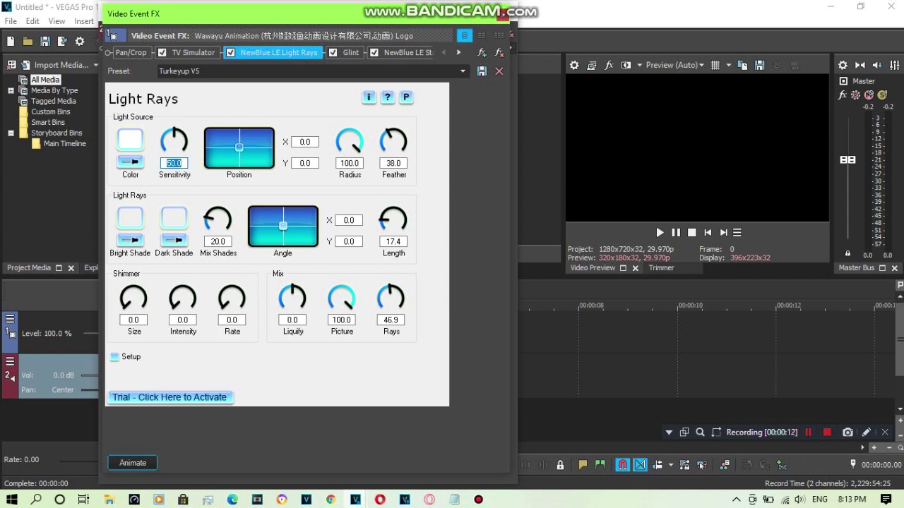
# Step: Review the NewBlue LE Light Rays parameters, covering radius, feather, ray length and the mix values
pyautogui.click(350, 163)
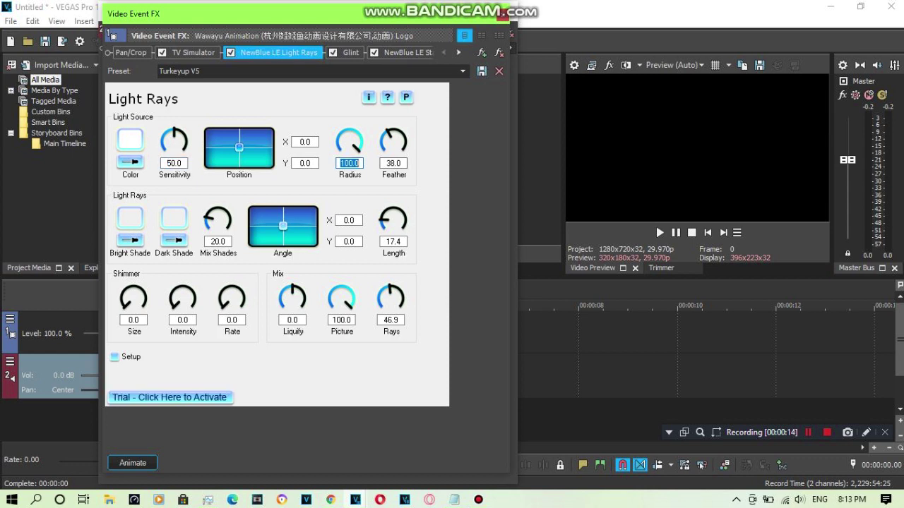
pyautogui.click(393, 163)
pyautogui.press('Tab')
pyautogui.press('Tab')
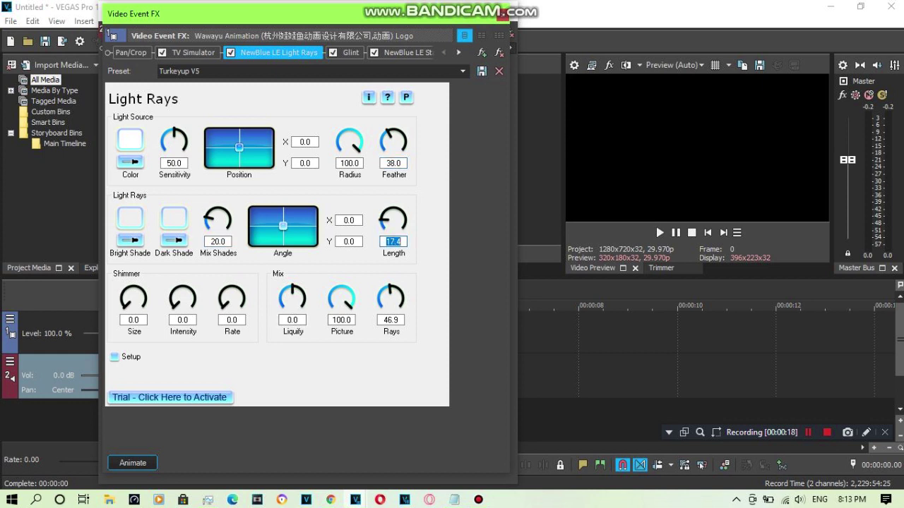
pyautogui.press('Tab')
pyautogui.press('Tab')
pyautogui.press('Tab')
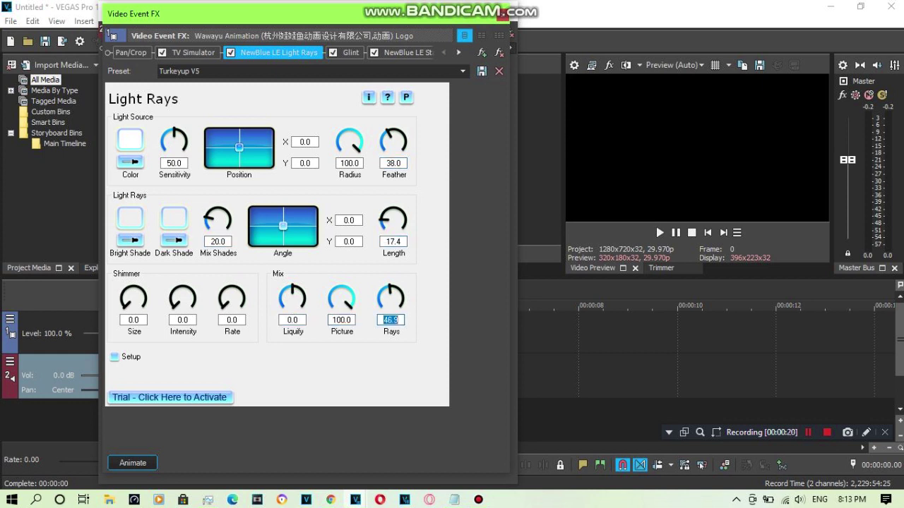
# Step: Open the Glint effect in the chain and review its parameters from boost and radius through hue to streaks
pyautogui.click(458, 52)
pyautogui.click(458, 52)
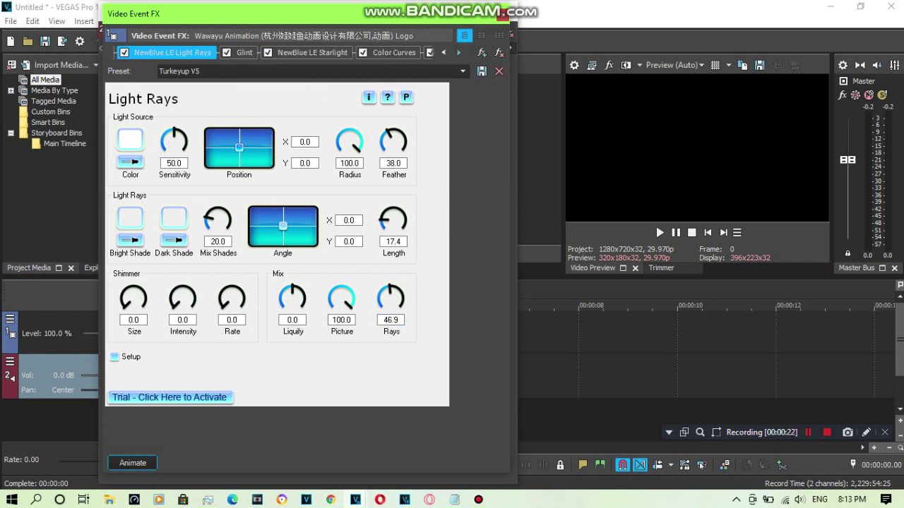
pyautogui.click(458, 52)
pyautogui.click(142, 53)
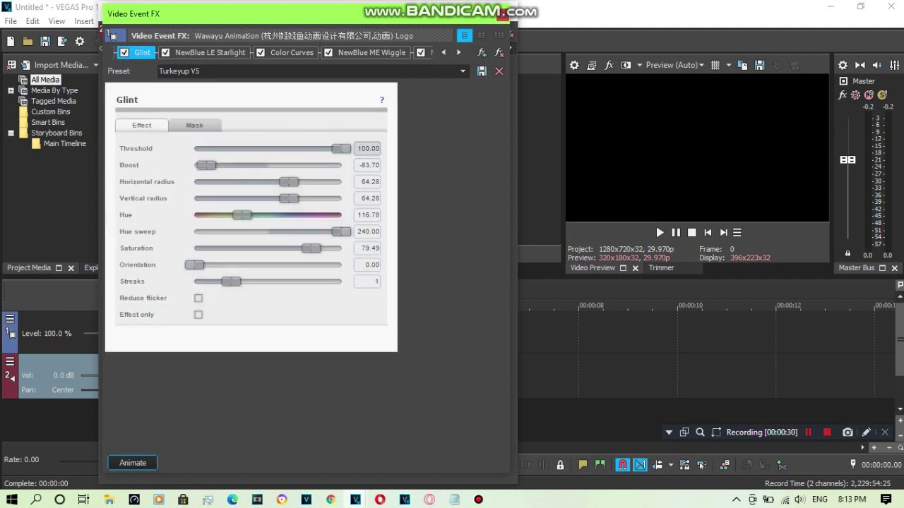
pyautogui.click(367, 165)
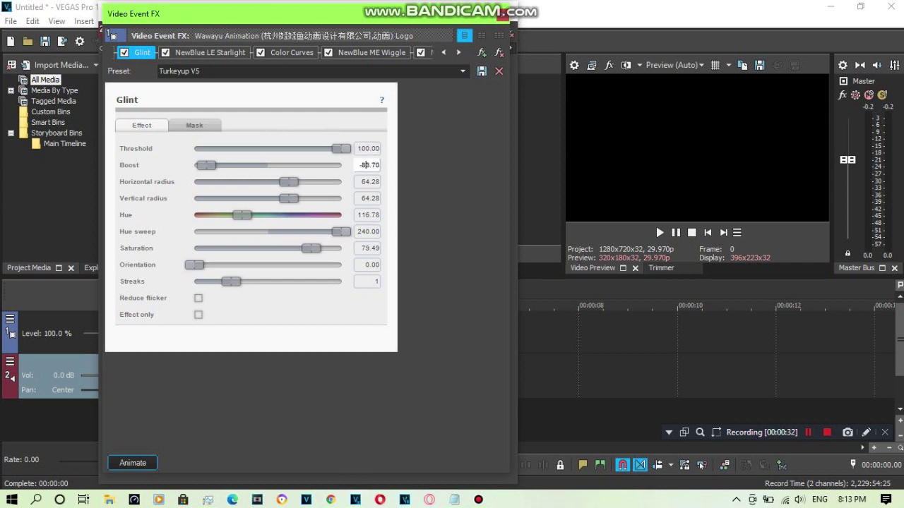
pyautogui.doubleClick(368, 166)
pyautogui.press('Tab')
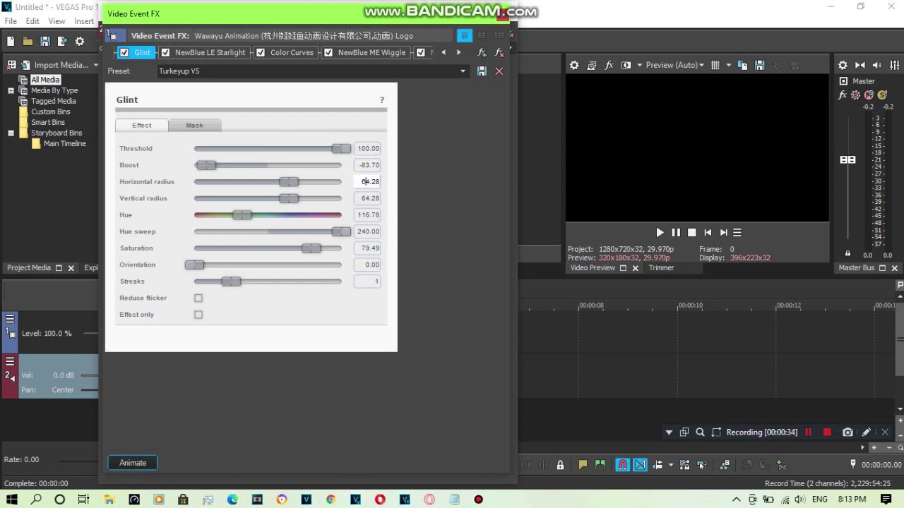
pyautogui.press('Tab')
pyautogui.press('Tab')
pyautogui.press('Tab')
pyautogui.press('Tab')
pyautogui.press('Tab')
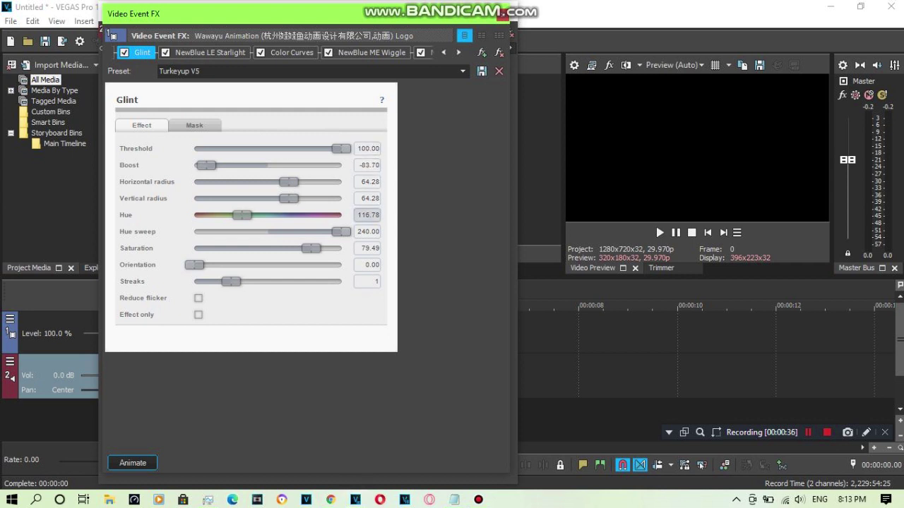
pyautogui.press('Tab')
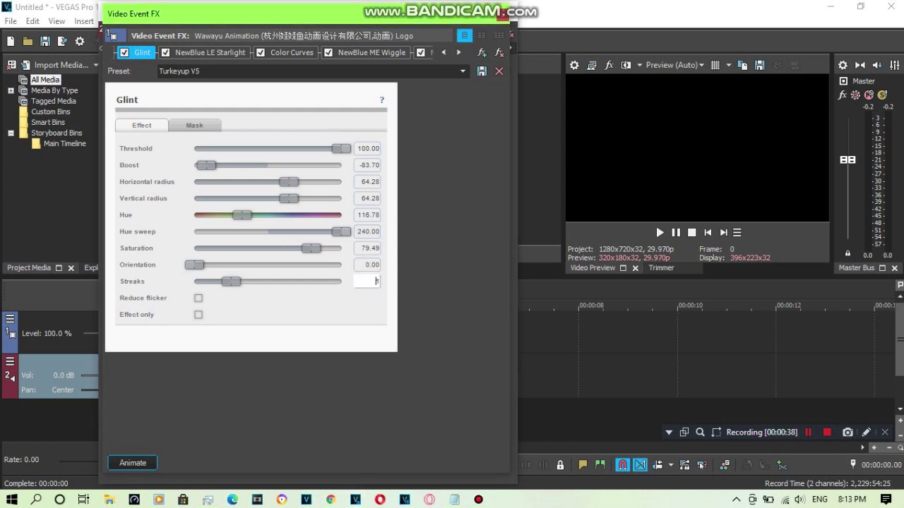
pyautogui.press('Tab')
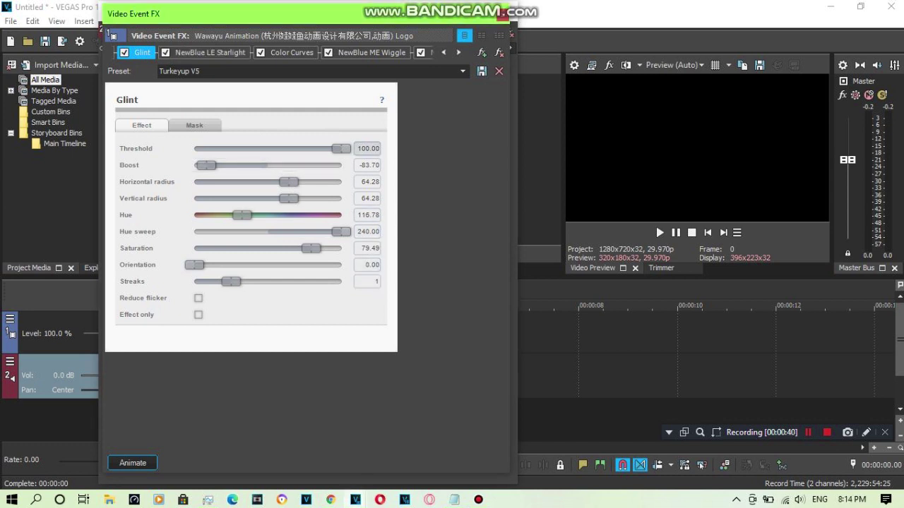
# Step: Open the NewBlue LE Starlight effect and review its light source, star rays and mix values
pyautogui.click(210, 53)
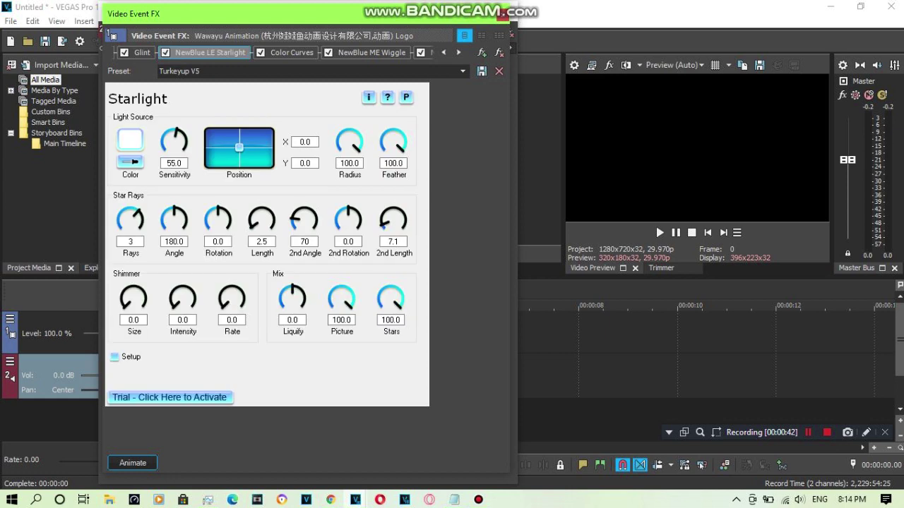
pyautogui.click(173, 164)
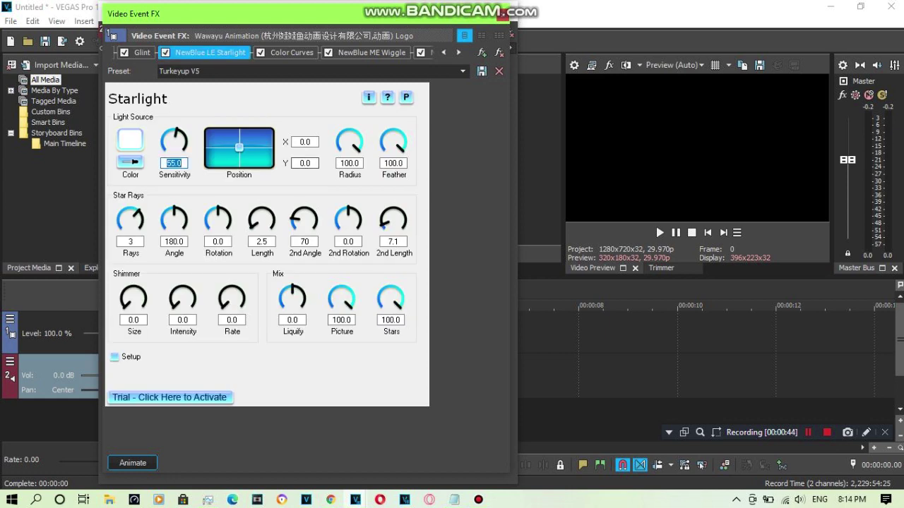
pyautogui.press('Tab')
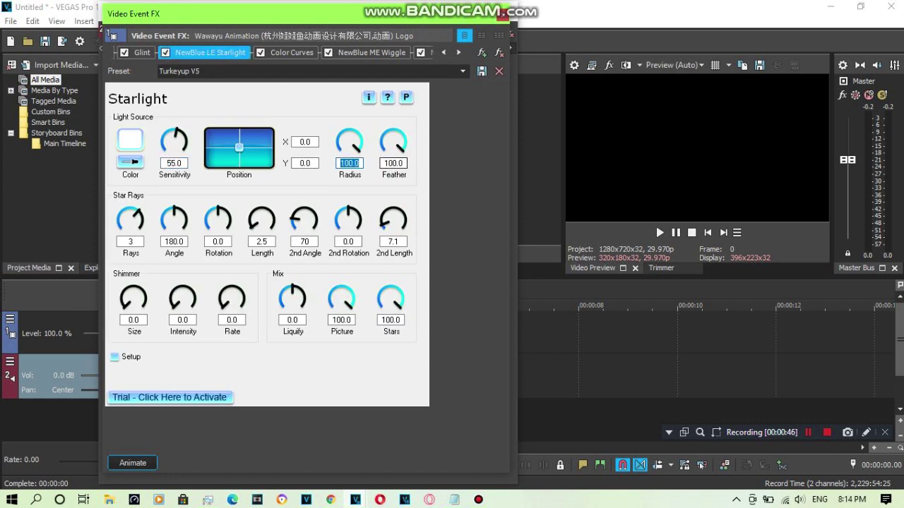
pyautogui.click(393, 163)
pyautogui.click(130, 241)
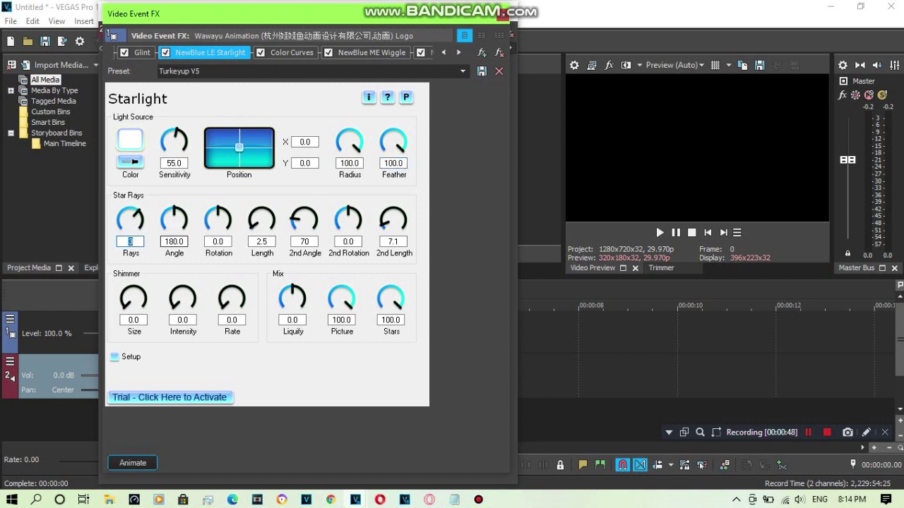
pyautogui.press('Tab')
pyautogui.press('Tab')
pyautogui.press('Tab')
pyautogui.press('Tab')
pyautogui.press('Tab')
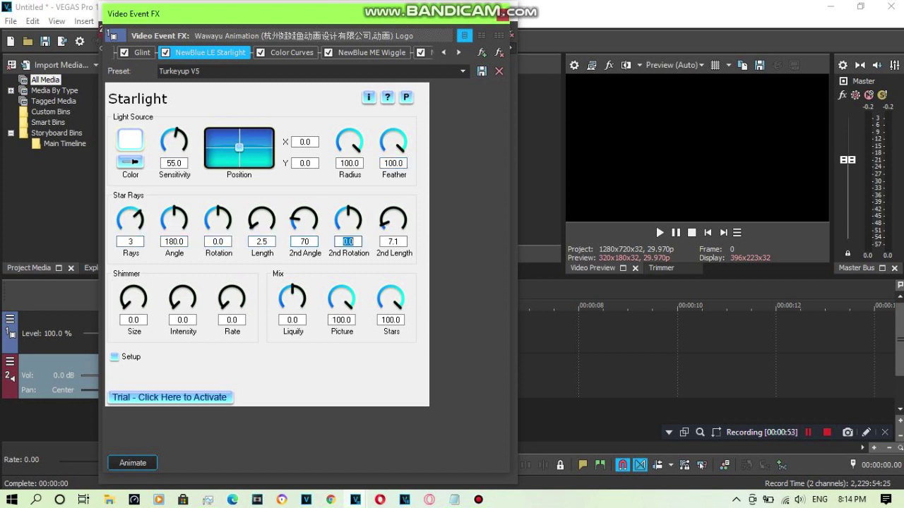
pyautogui.press('Tab')
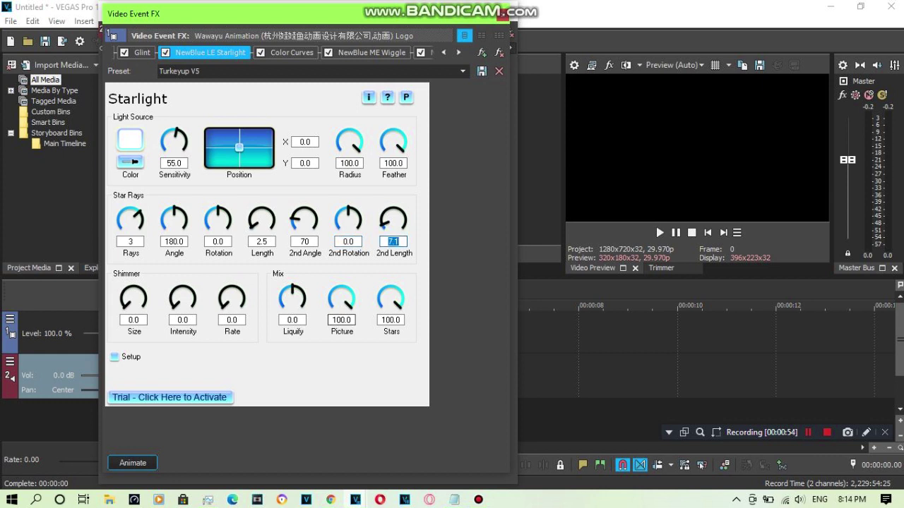
pyautogui.click(292, 321)
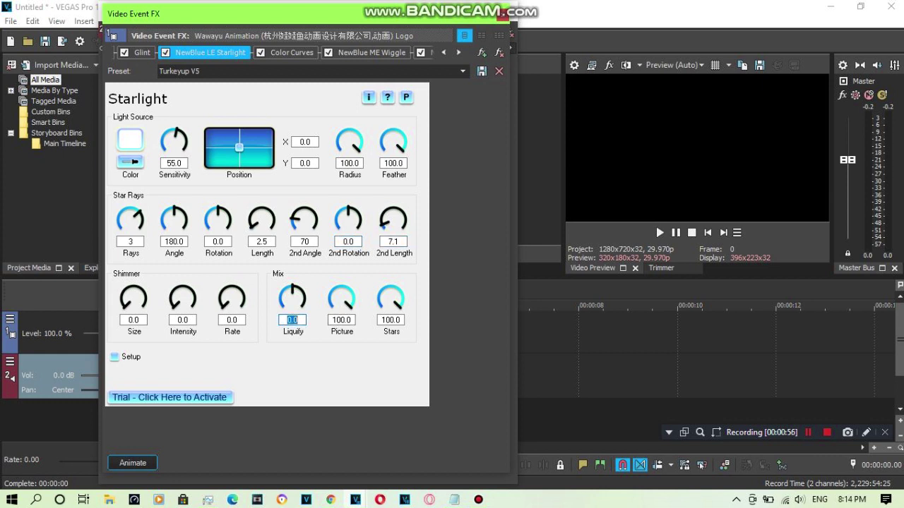
pyautogui.press('Tab')
pyautogui.press('Tab')
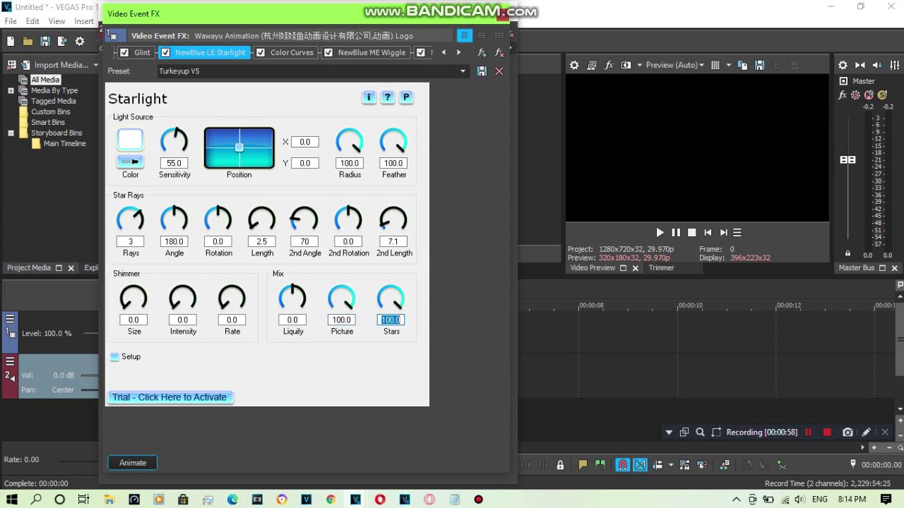
# Step: Open the Color Curves effect and examine the shape of its RGB curve
pyautogui.click(291, 53)
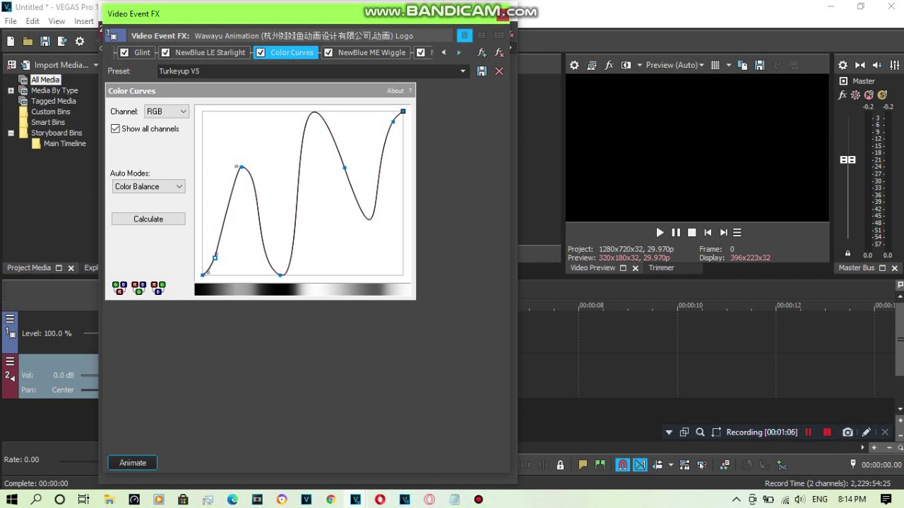
pyautogui.click(458, 53)
pyautogui.click(459, 53)
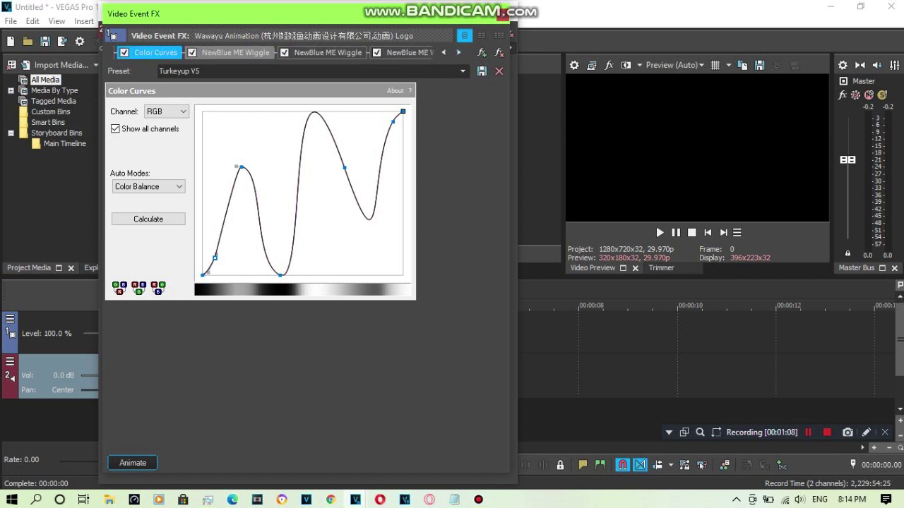
# Step: Open the first NewBlue ME Wiggle effect and check its values plus the edges and orientation options
pyautogui.click(235, 52)
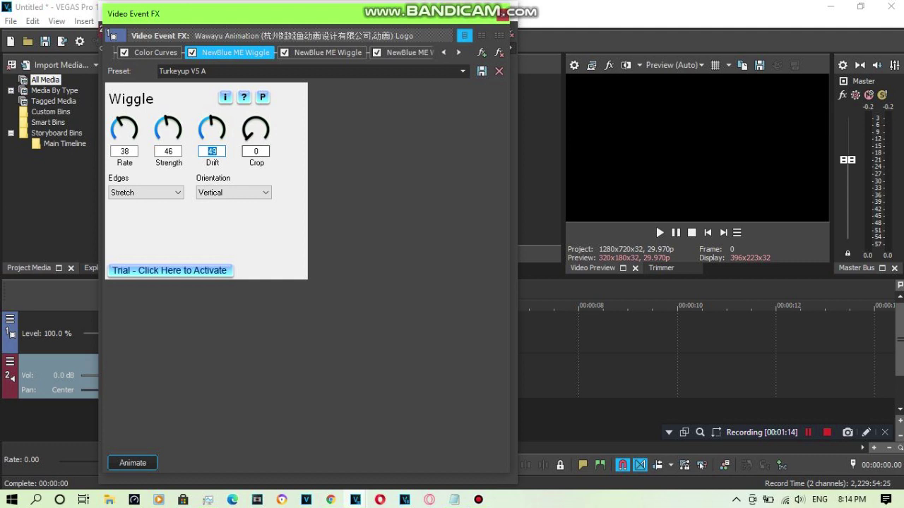
pyautogui.click(156, 192)
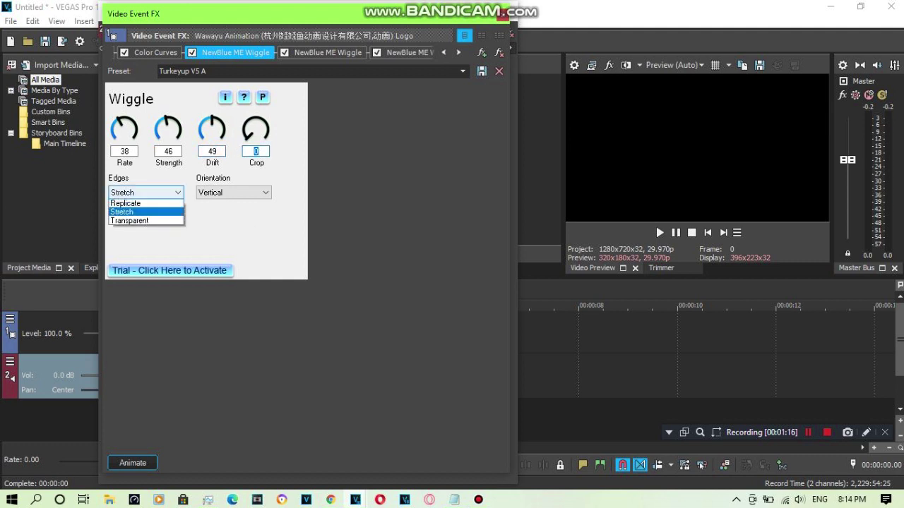
pyautogui.click(147, 214)
pyautogui.click(233, 193)
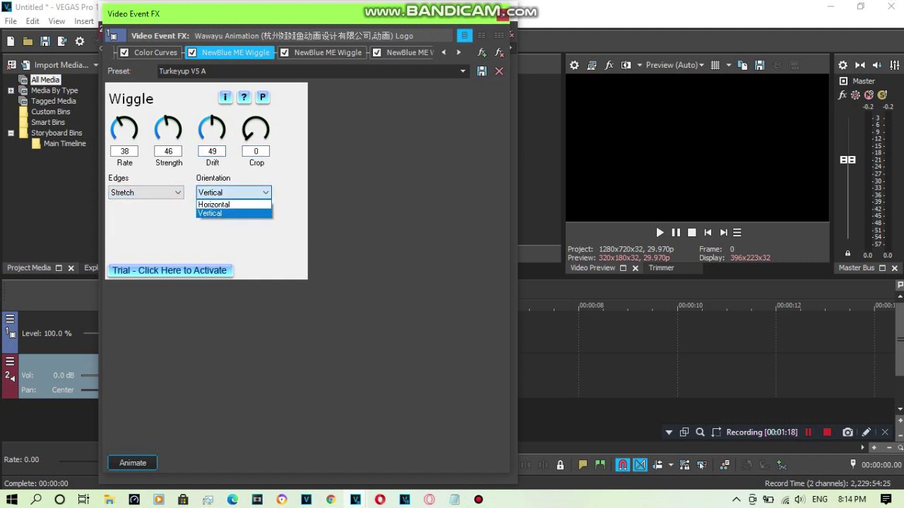
pyautogui.click(233, 213)
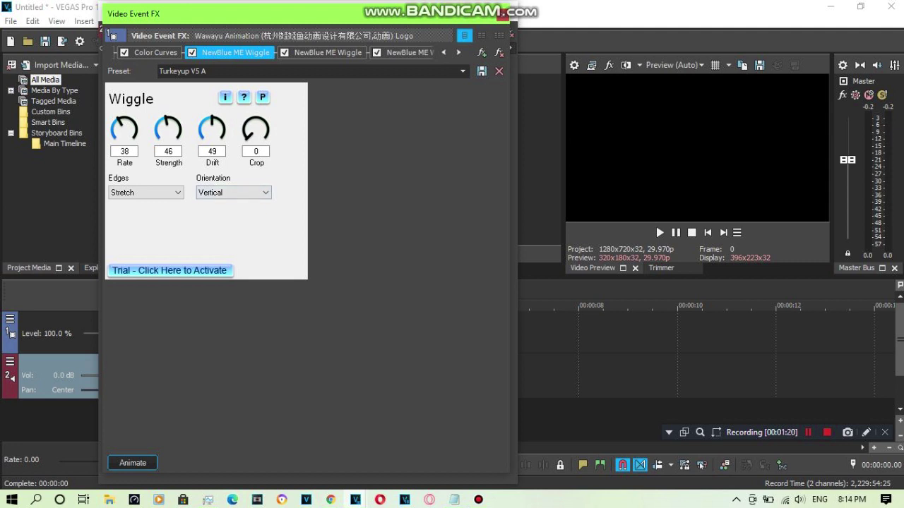
# Step: Open the second NewBlue ME Wiggle effect and check its rate, strength, drift, crop, edges and orientation
pyautogui.click(326, 53)
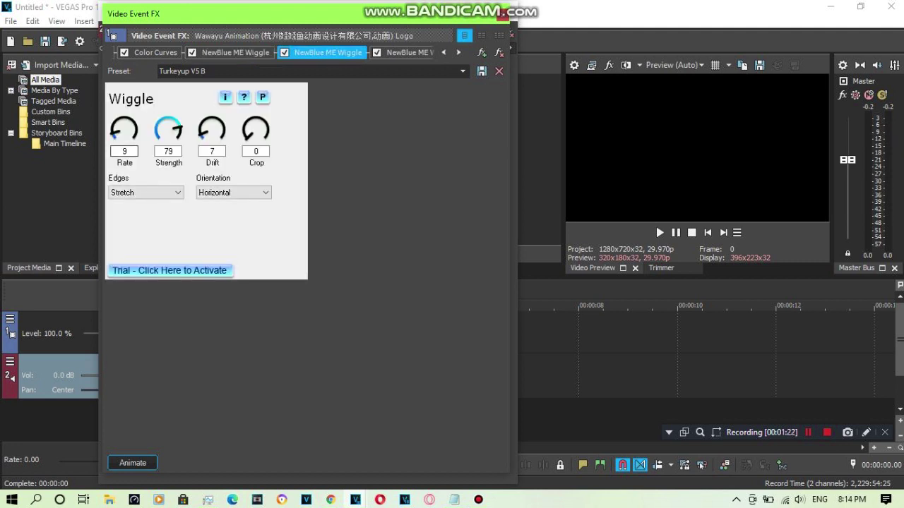
pyautogui.doubleClick(124, 151)
pyautogui.doubleClick(168, 151)
pyautogui.doubleClick(212, 151)
pyautogui.doubleClick(256, 151)
pyautogui.click(147, 193)
pyautogui.click(147, 192)
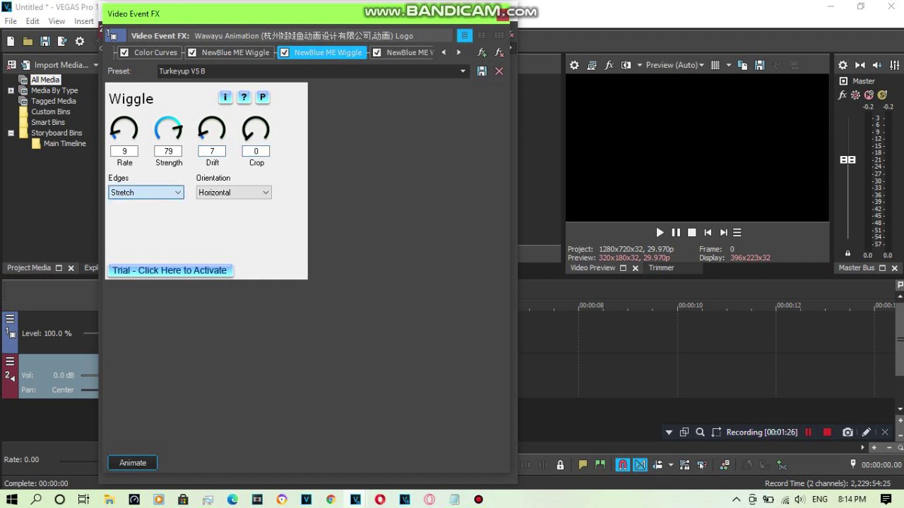
pyautogui.press('Tab')
pyautogui.hotkey('alt', 'Down')
pyautogui.press('Return')
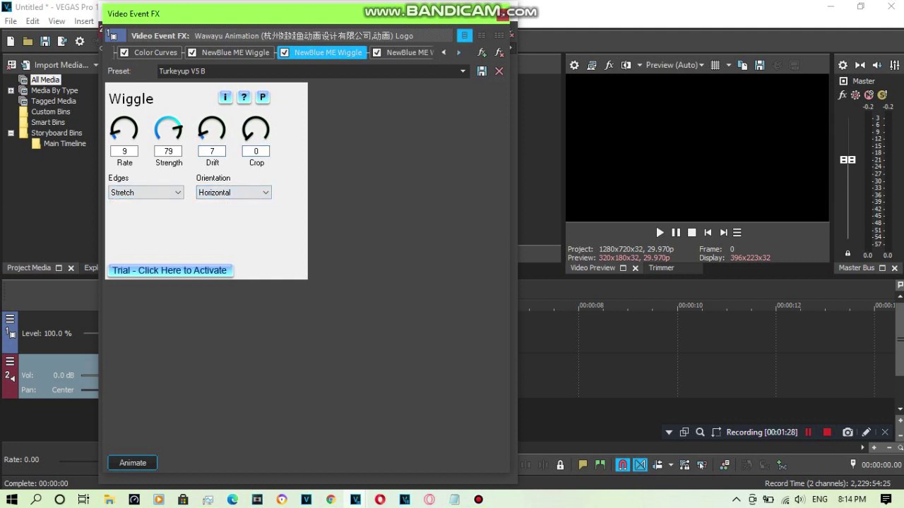
# Step: Open the third NewBlue ME Wiggle effect and check its rate, strength, drift, crop, edges and orientation
pyautogui.click(404, 53)
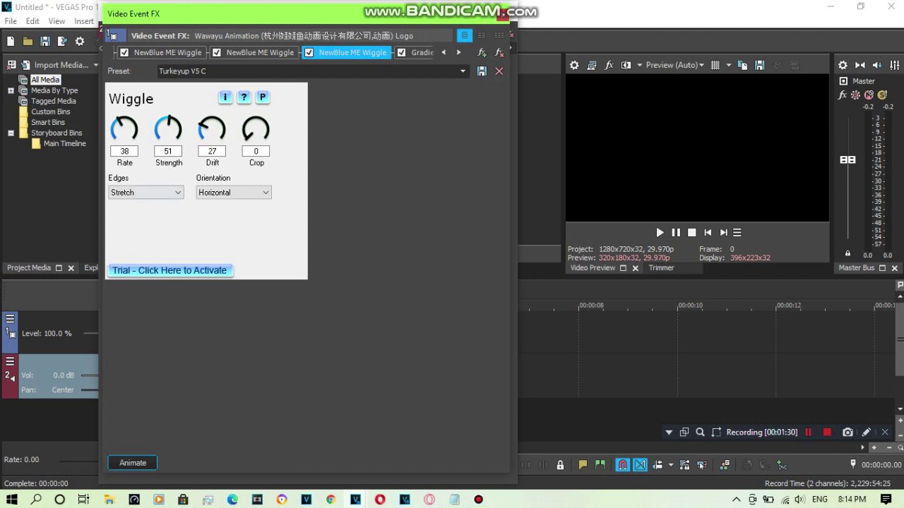
pyautogui.press('Tab')
pyautogui.press('Tab')
pyautogui.press('Tab')
pyautogui.press('Tab')
pyautogui.press('Tab')
pyautogui.hotkey('alt', 'Down')
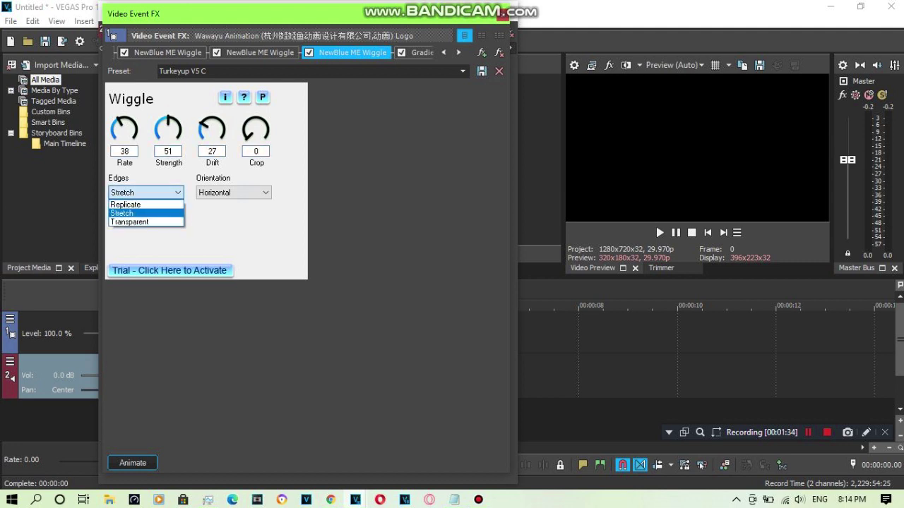
pyautogui.click(146, 193)
pyautogui.click(234, 193)
pyautogui.click(234, 192)
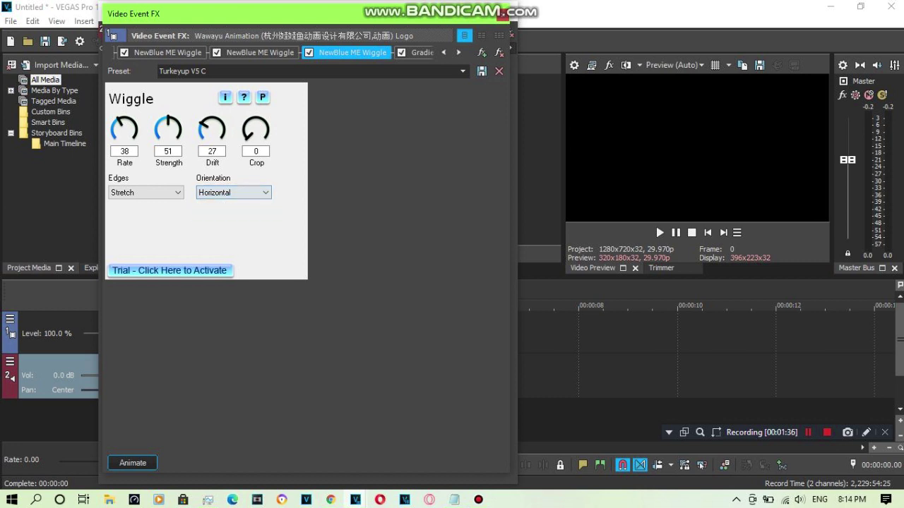
# Step: Open the Gradient Map effect and examine the RGB values of each gradient control point from 0 to 6
pyautogui.click(458, 53)
pyautogui.click(341, 53)
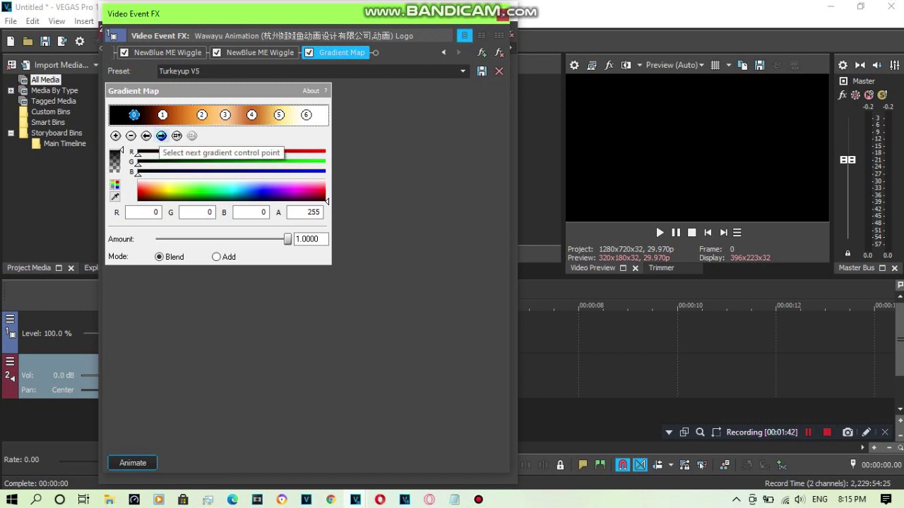
pyautogui.click(161, 136)
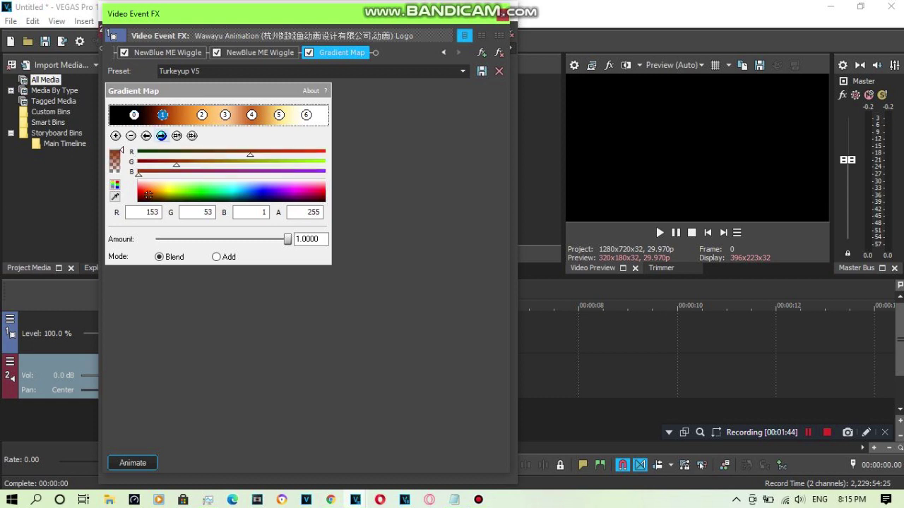
pyautogui.click(161, 135)
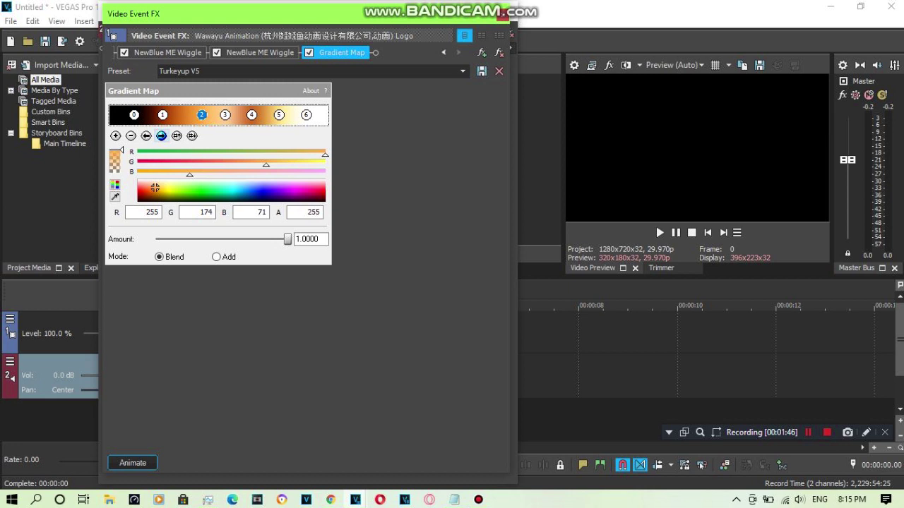
pyautogui.click(161, 136)
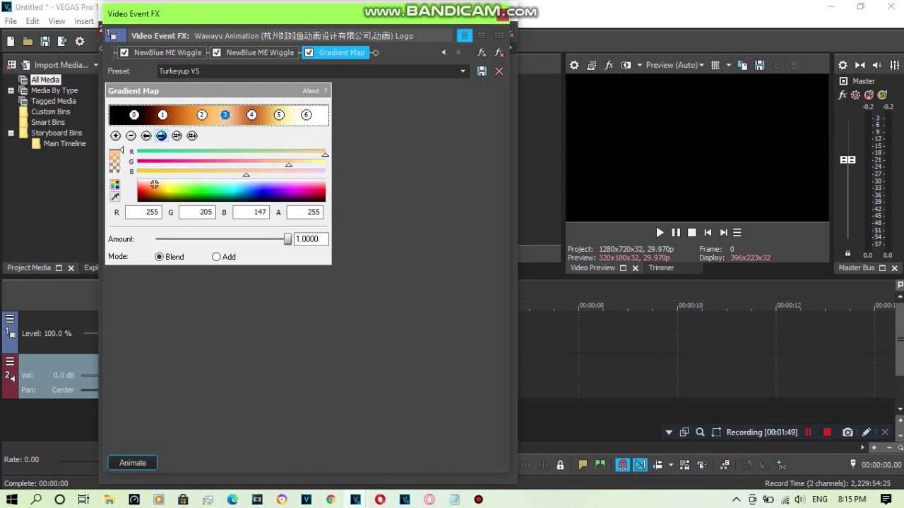
pyautogui.click(161, 135)
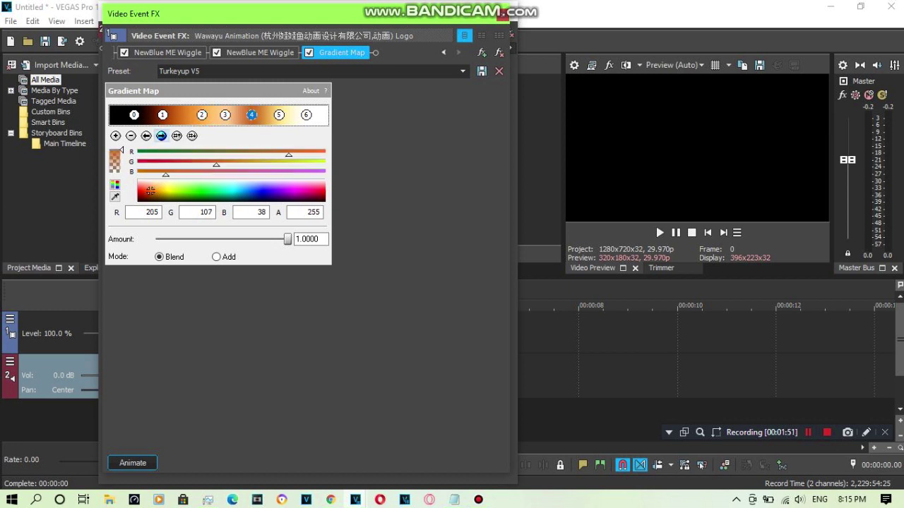
pyautogui.click(161, 135)
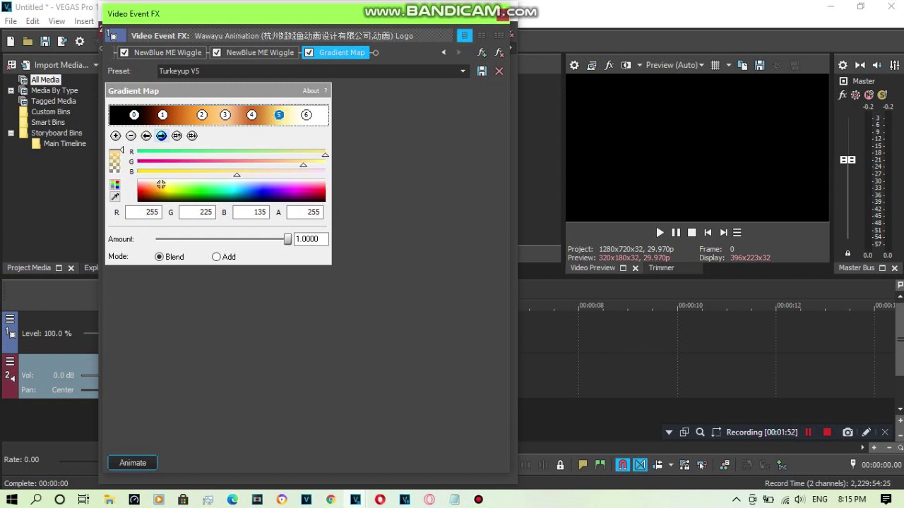
pyautogui.click(161, 135)
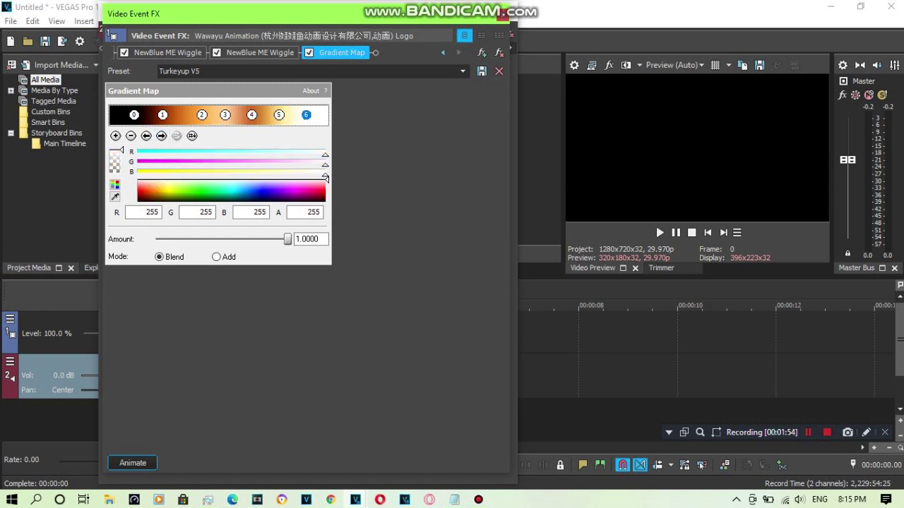
# Step: Leave the video effects and select the [Sys] Dreamscape preset for the audio event's ExpressFX Delay
pyautogui.click(503, 14)
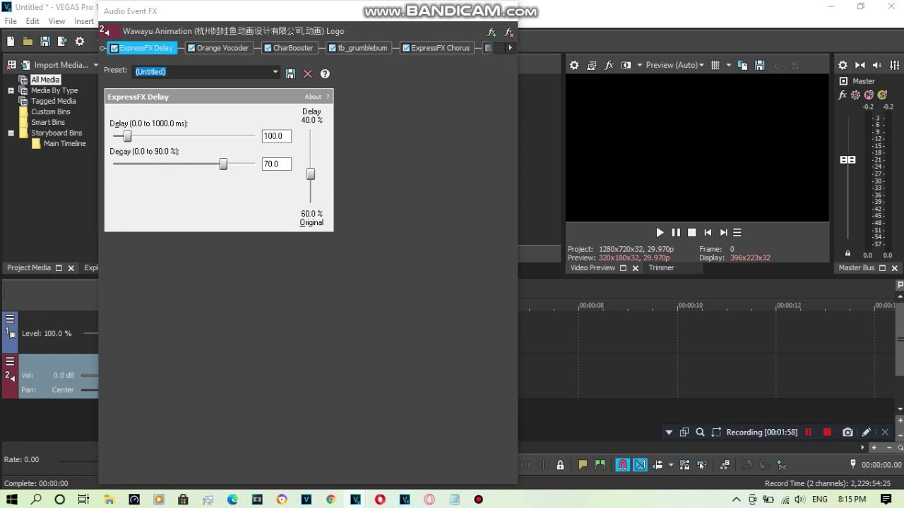
pyautogui.click(275, 71)
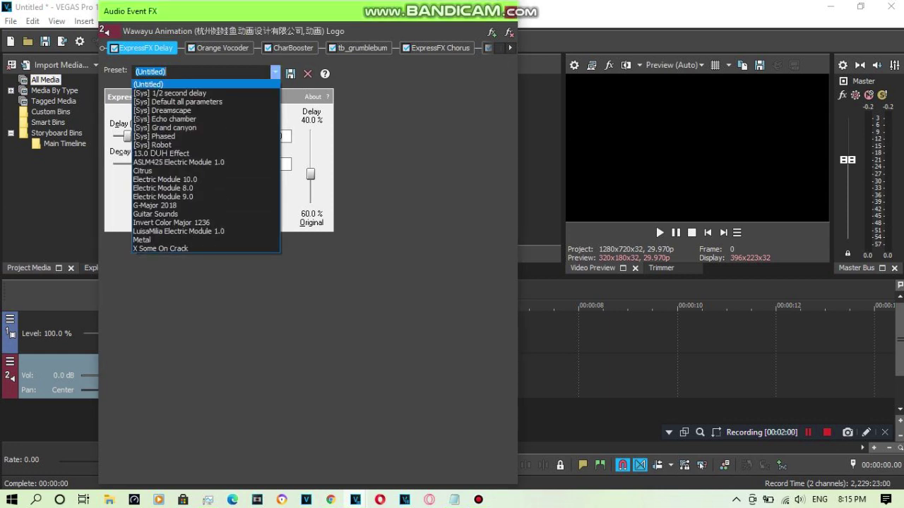
pyautogui.click(163, 110)
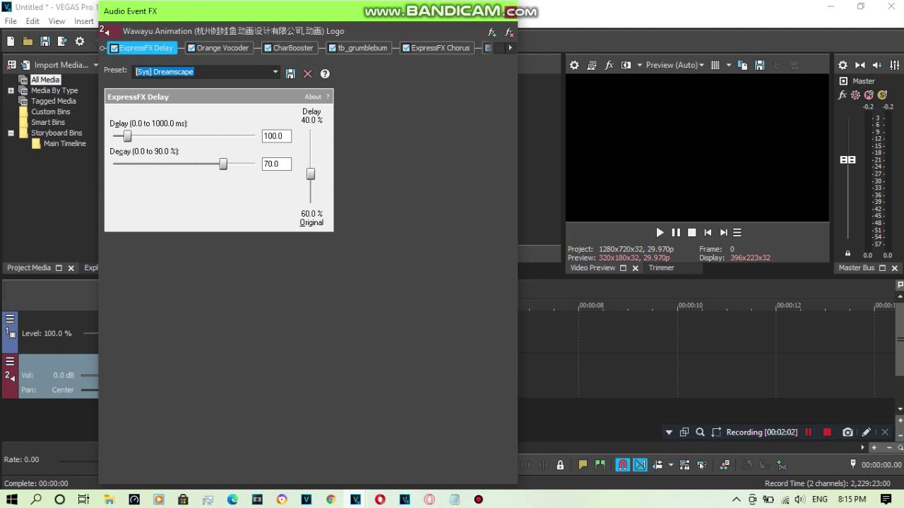
# Step: Open the Orange Vocoder audio effect and enter "Jazz Vocoder" as its preset name
pyautogui.click(222, 48)
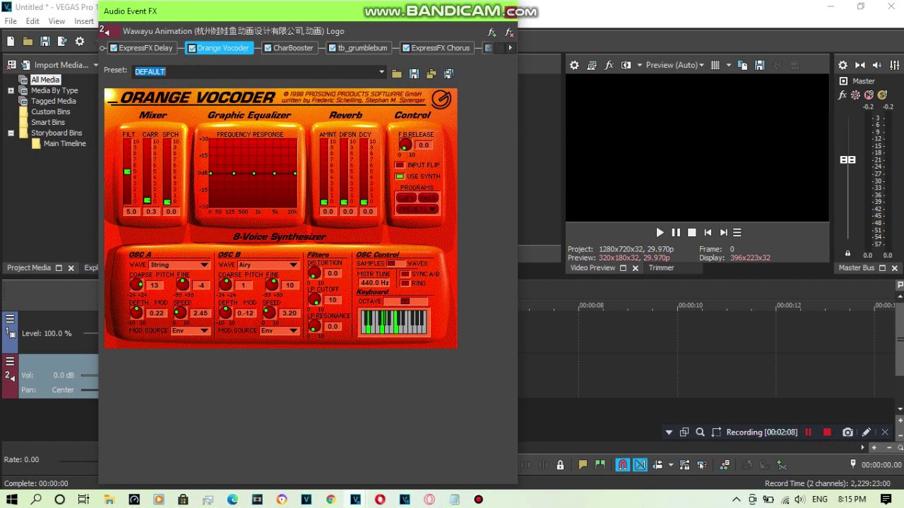
pyautogui.write('Jazz Vocoder')
pyautogui.hotkey('ctrl', 'a')
pyautogui.press('Right')
# Step: Open the CharBooster effect, pick its Default preset and enter "Single Coil Warm-Up" as the preset name
pyautogui.click(292, 48)
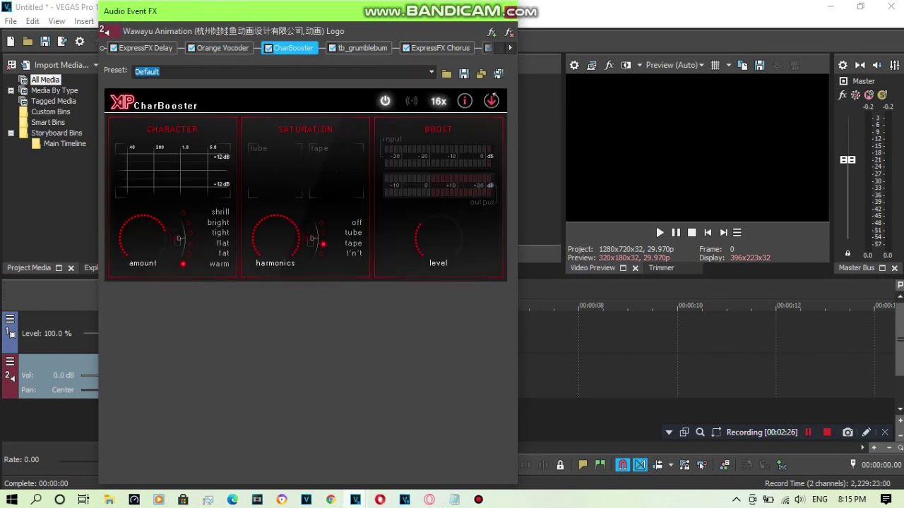
pyautogui.click(431, 71)
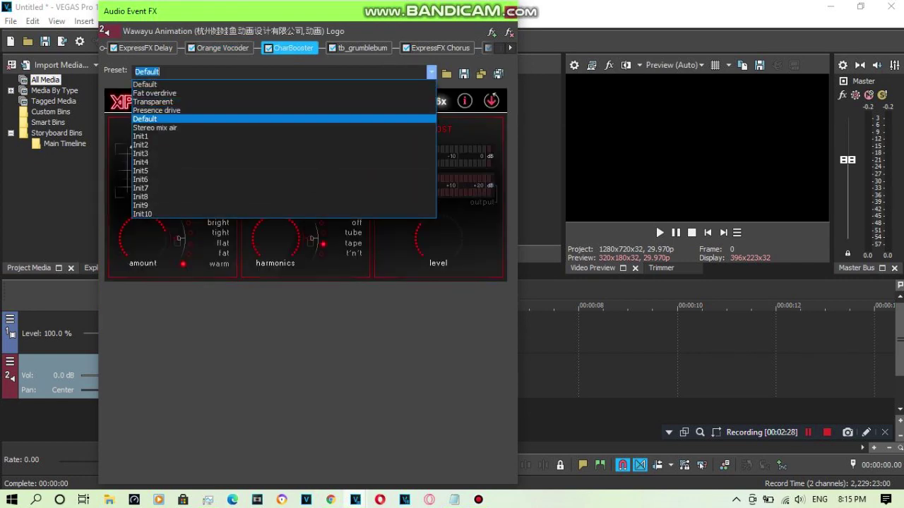
pyautogui.click(284, 119)
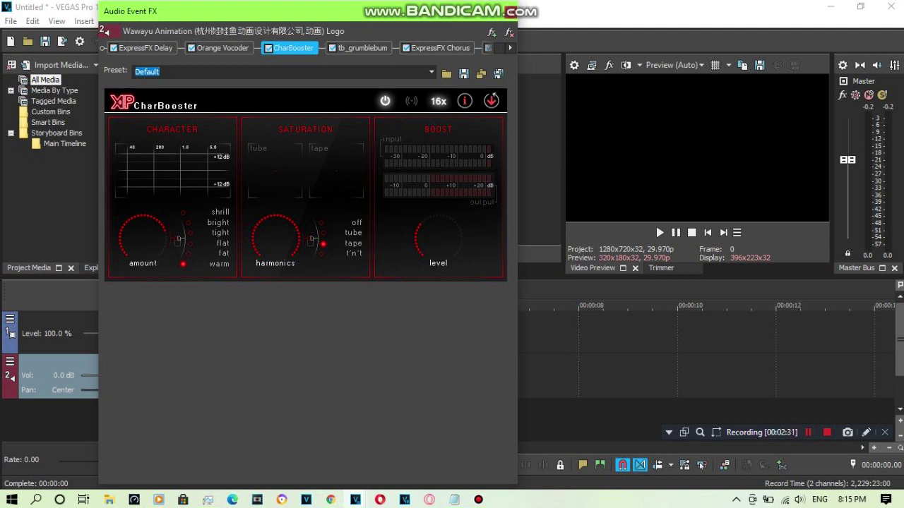
pyautogui.write('Single Coil Warm-Up')
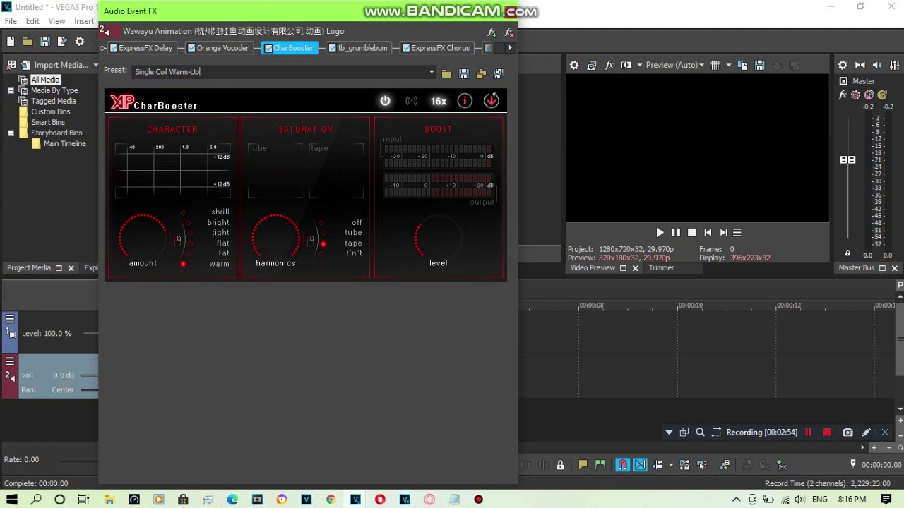
# Step: Check the tb_grumblebum settings and select the [Sys] Wacky 1 preset for ExpressFX Chorus
pyautogui.click(361, 48)
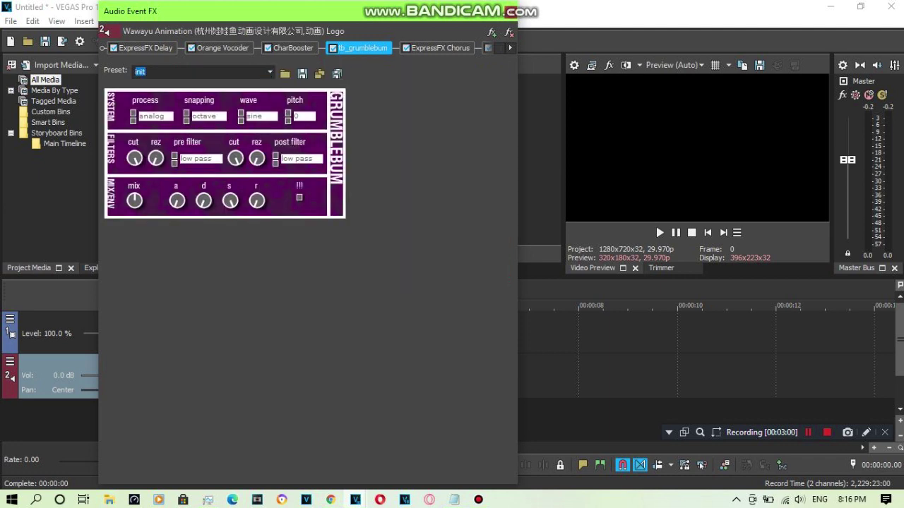
pyautogui.click(509, 48)
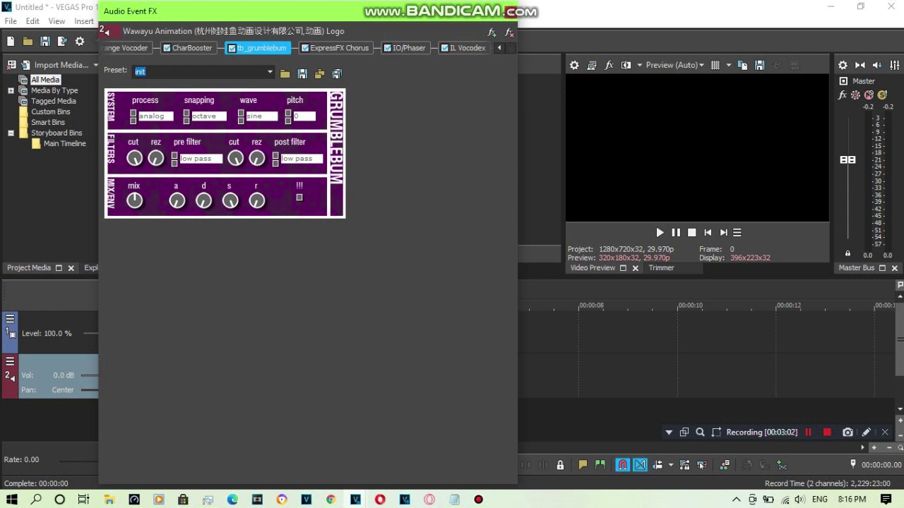
pyautogui.click(339, 48)
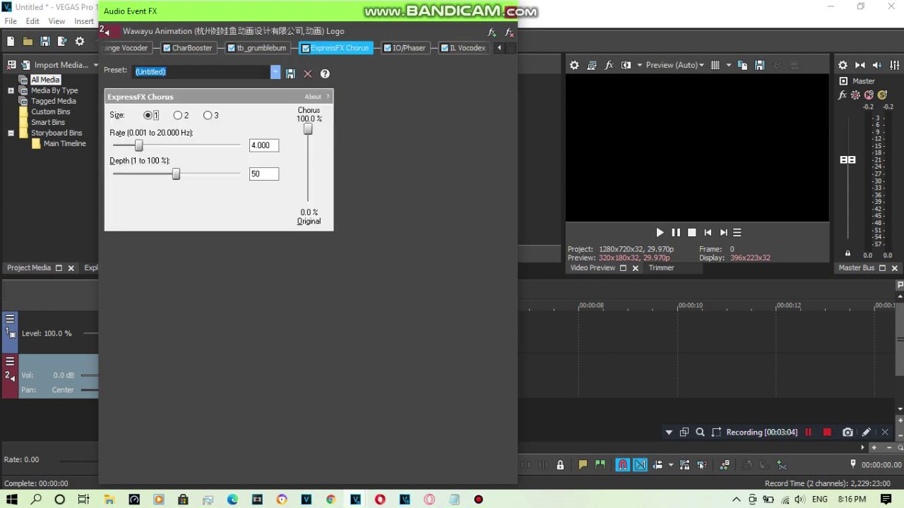
pyautogui.click(276, 72)
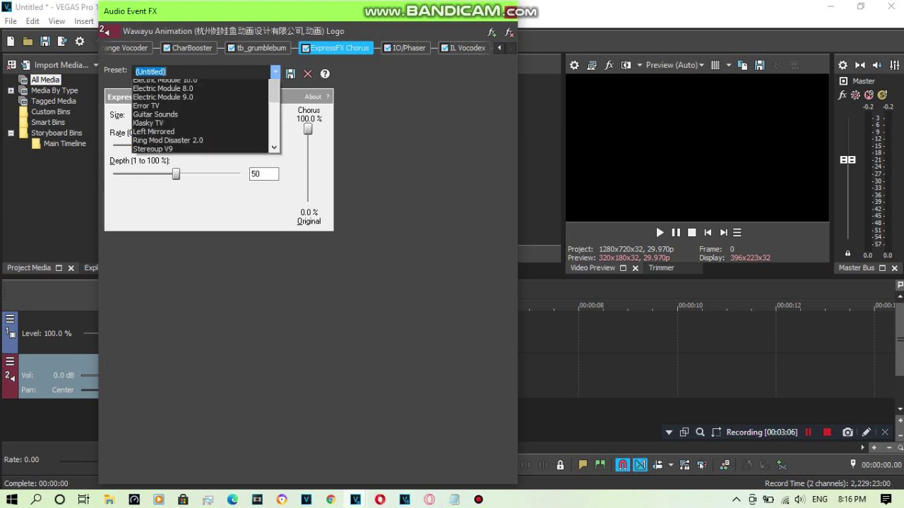
pyautogui.click(190, 161)
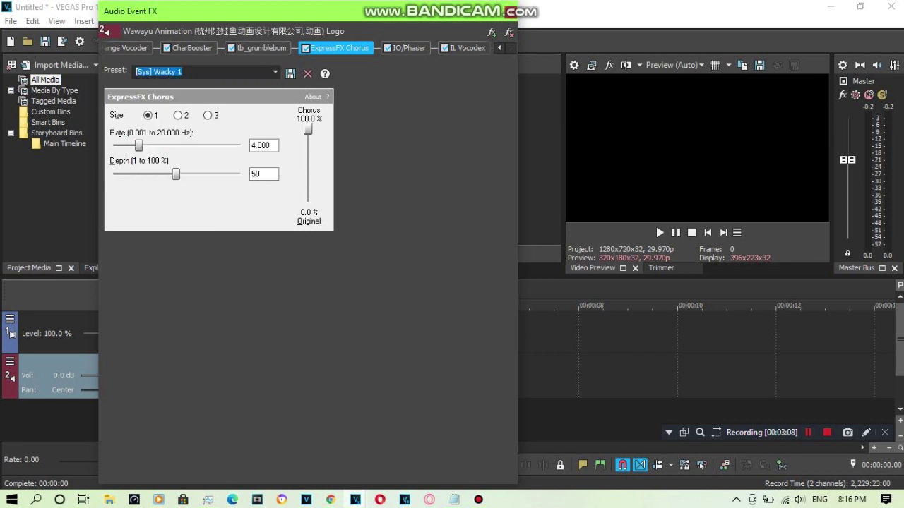
# Step: Open the IO/Phaser effect and enter "16 Segments" as its preset name
pyautogui.click(408, 48)
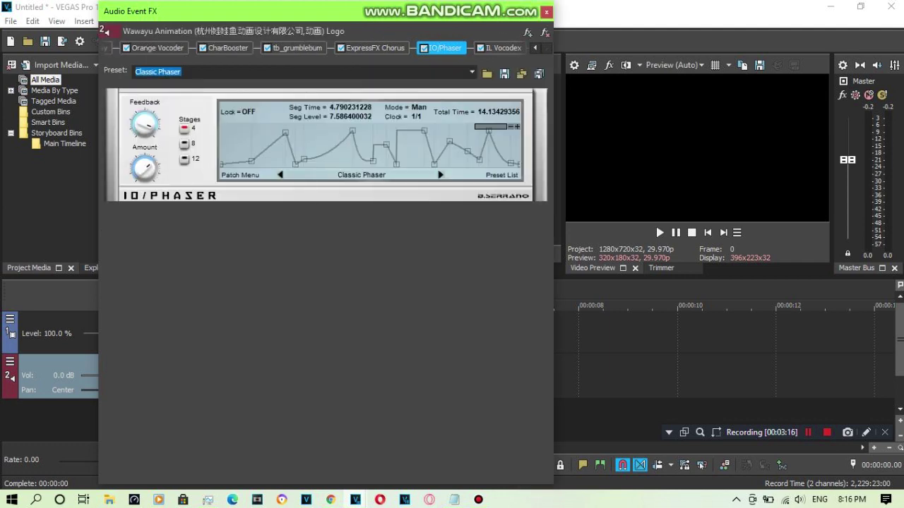
pyautogui.click(472, 72)
pyautogui.click(424, 119)
pyautogui.write('16 S')
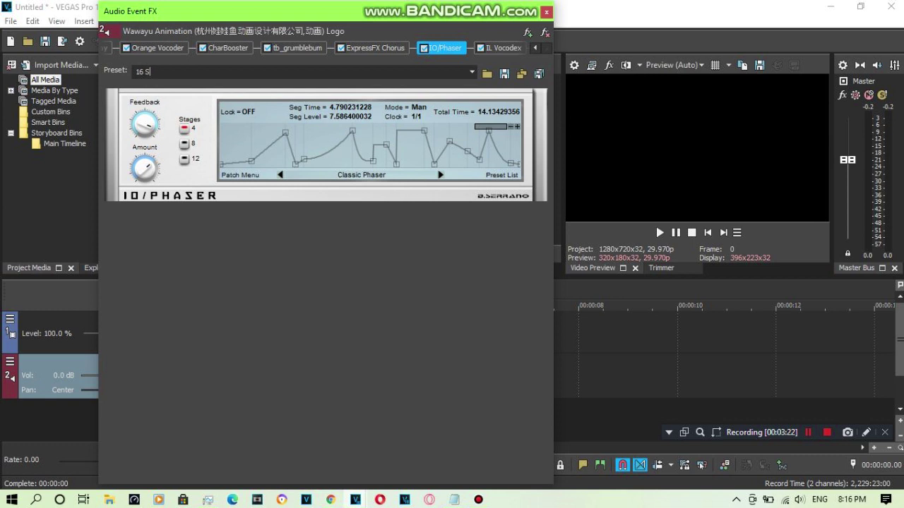
pyautogui.write('egments')
# Step: Open the IL Vocodex effect and examine its preset name, mixer, envelope, band and keyboard settings, narrowing the effects window
pyautogui.click(503, 48)
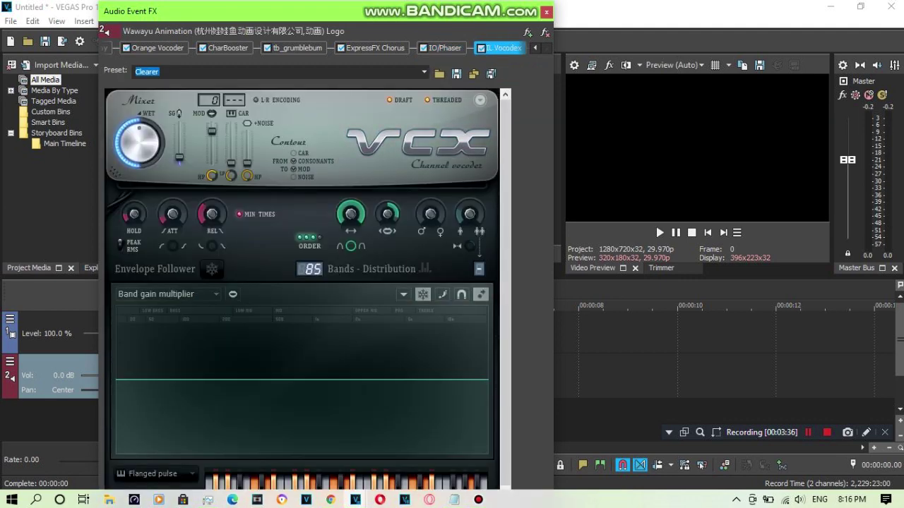
pyautogui.moveTo(461, 10)
pyautogui.mouseDown()
pyautogui.moveTo(461, 34)
pyautogui.moveTo(465, 13)
pyautogui.moveTo(458, 26)
pyautogui.moveTo(474, 13)
pyautogui.mouseUp()
pyautogui.moveTo(578, 132); pyautogui.dragTo(549, 129)
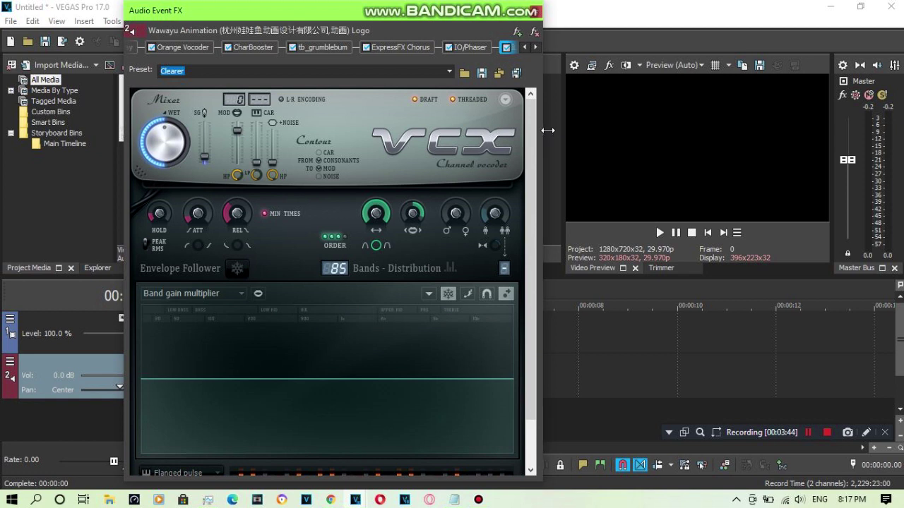
pyautogui.scroll(-3, 330, 282)
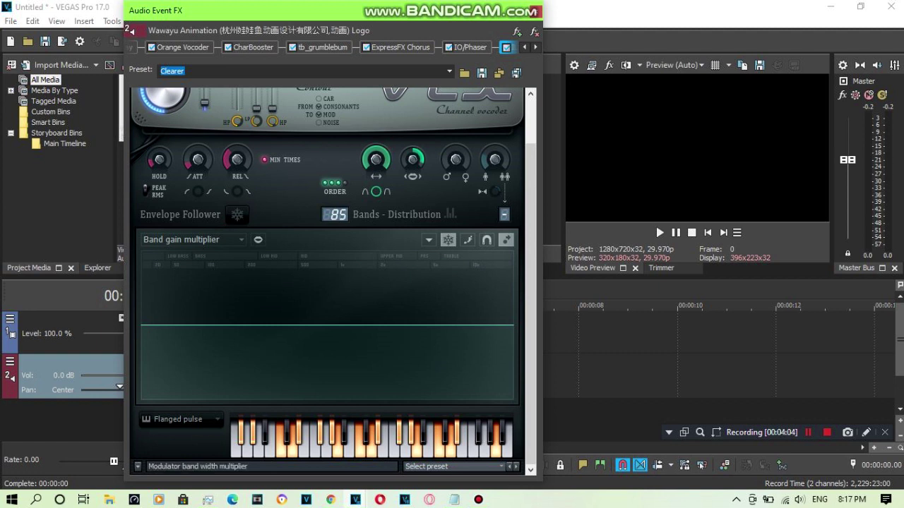
pyautogui.moveTo(413, 160); pyautogui.dragTo(413, 159)
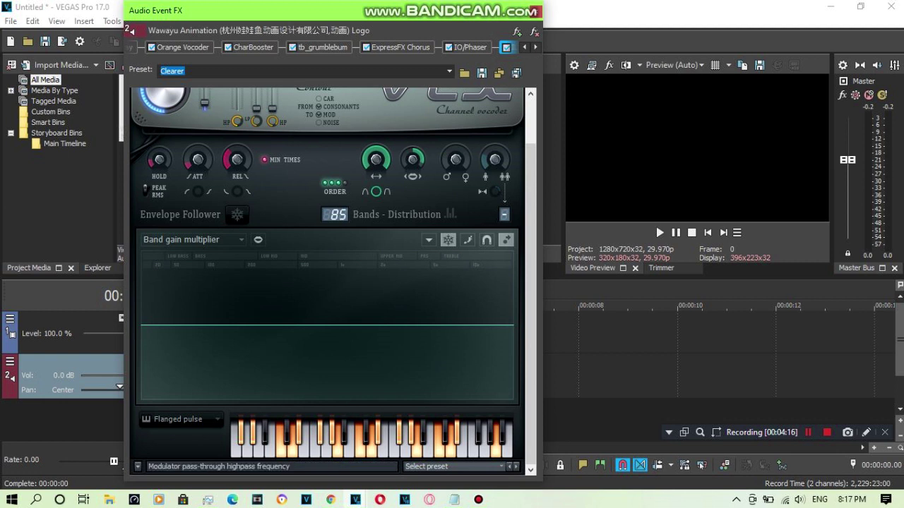
pyautogui.click(185, 72)
pyautogui.doubleClick(185, 71)
pyautogui.click(185, 72)
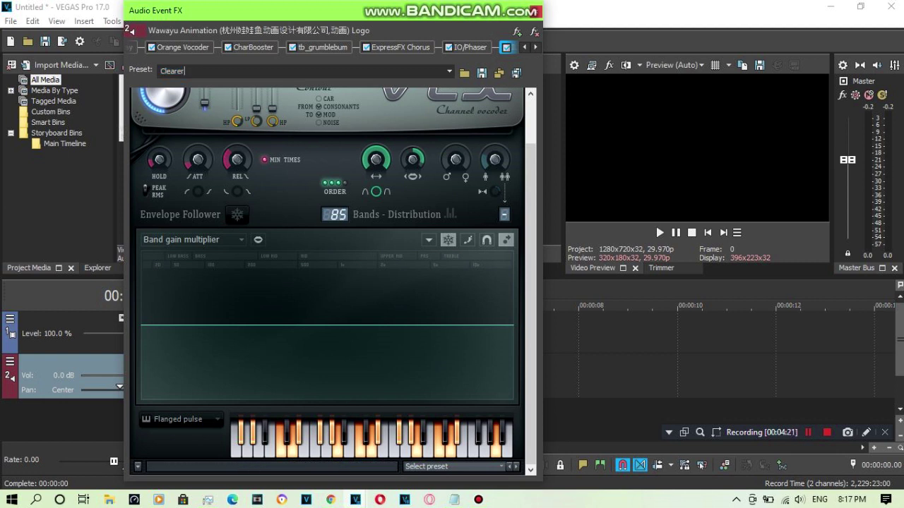
# Step: Close the audio effects window, select the time range of the whole clip and play it back
pyautogui.click(535, 11)
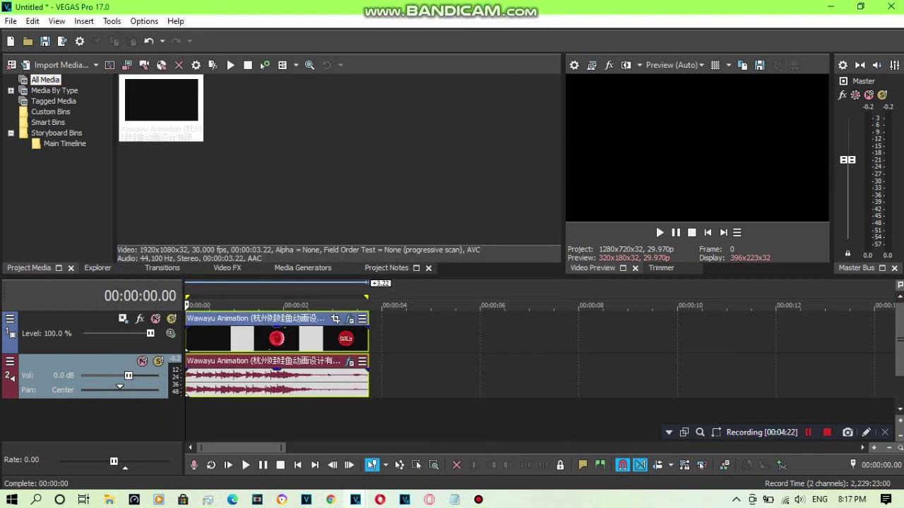
pyautogui.doubleClick(270, 381)
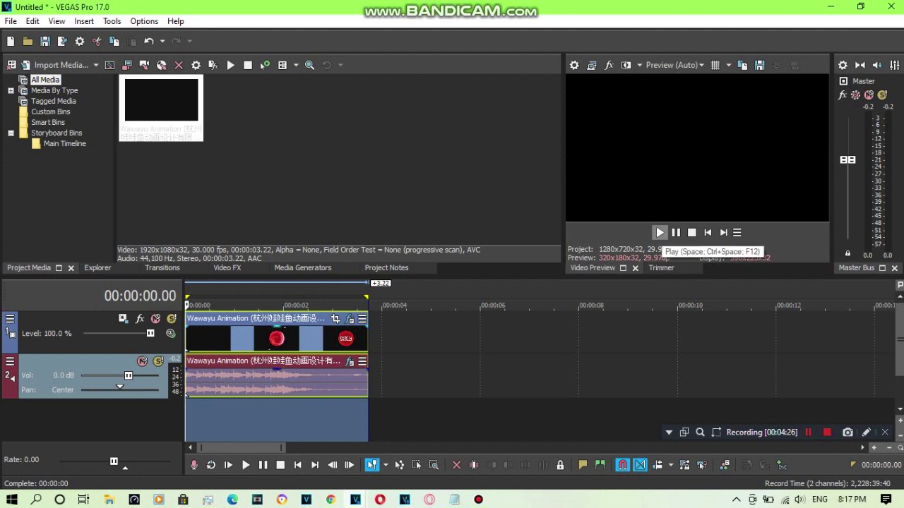
pyautogui.click(659, 232)
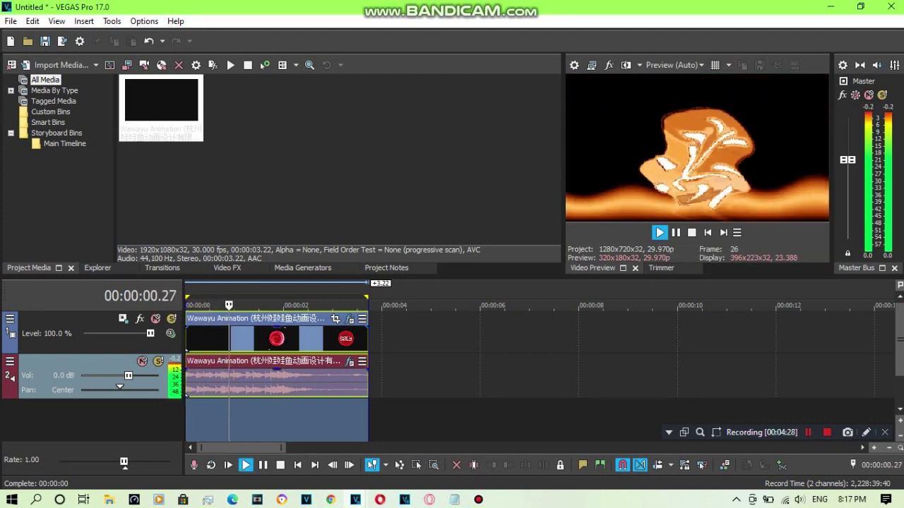